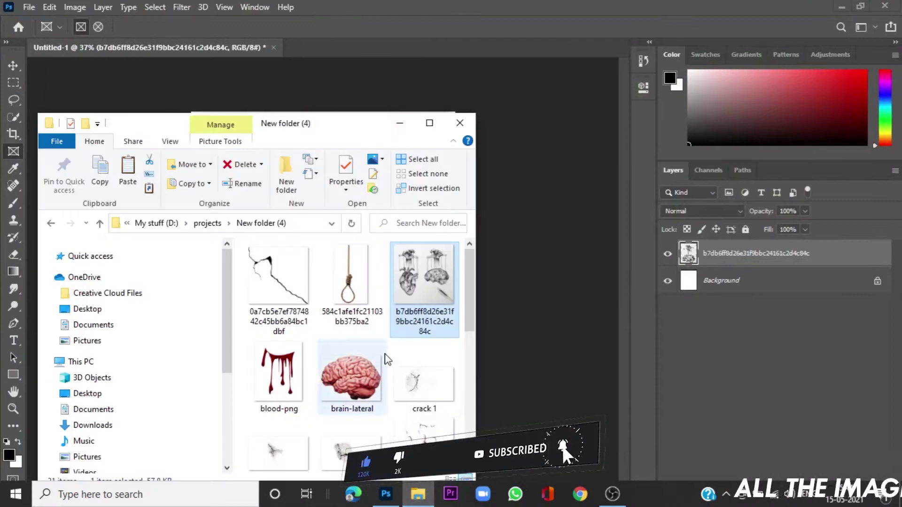
# Place the IMG_2462 hand photo as a new layer over the puppet-hand and brain sketch.
pyautogui.scroll(-5, 710, 280)
pyautogui.moveTo(743, 239); pyautogui.dragTo(319, 301)
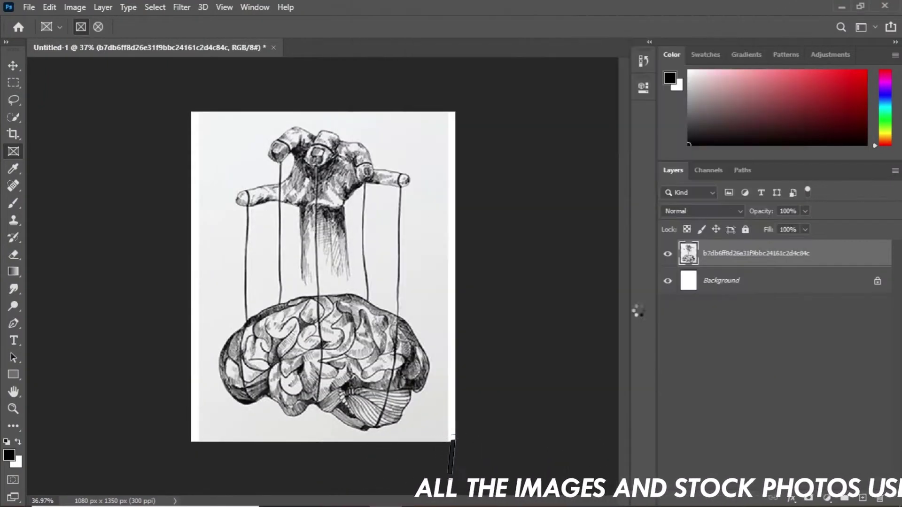
pyautogui.click(800, 455)
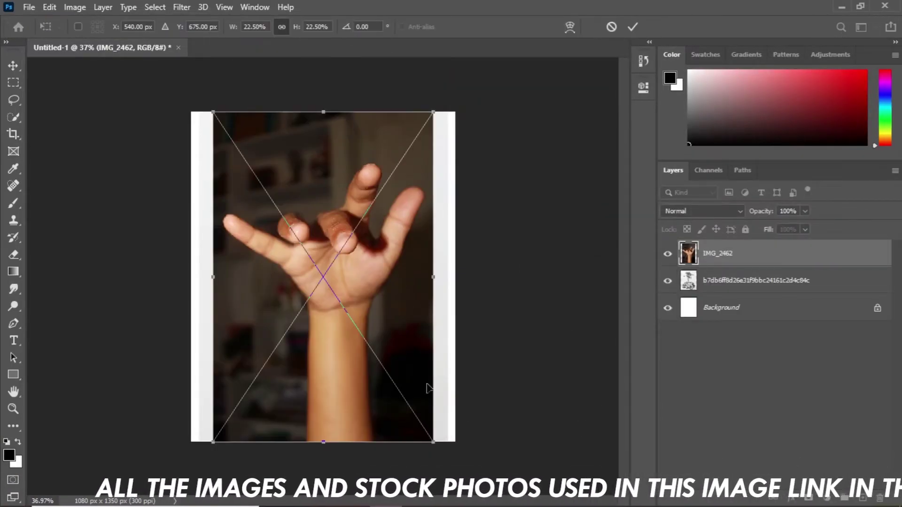
pyautogui.press('Return')
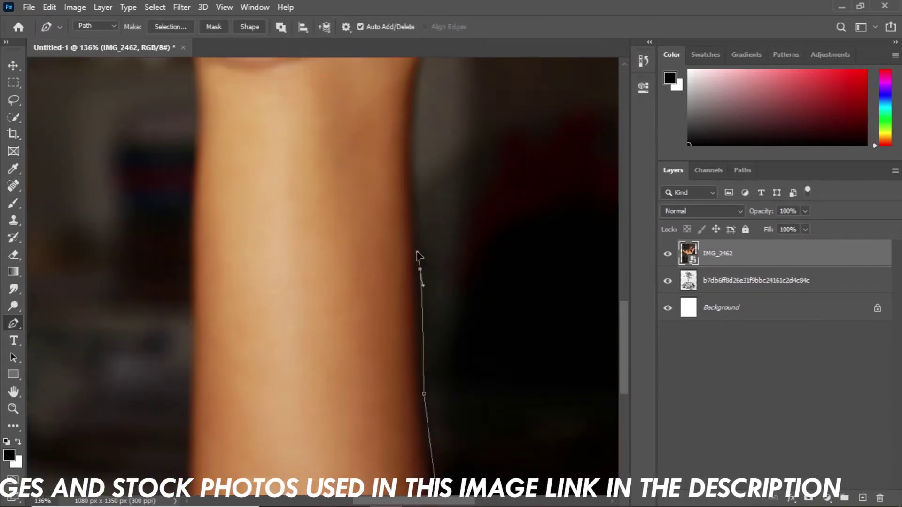
# Trace a pen path up the forearm's outer edge, past the palm and around the thumb.
pyautogui.scroll(5, 417, 256)
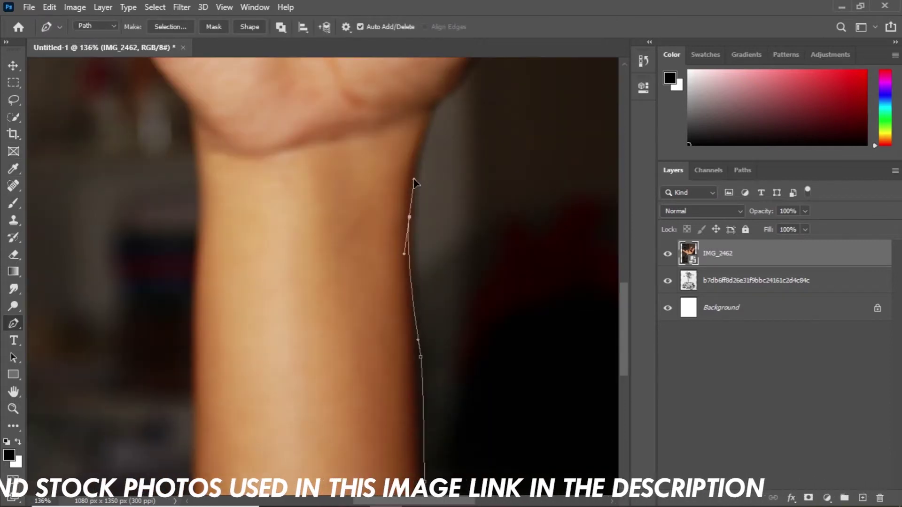
pyautogui.moveTo(408, 202); pyautogui.dragTo(444, 164)
pyautogui.scroll(5, 412, 197)
pyautogui.moveTo(403, 200); pyautogui.dragTo(244, 390)
pyautogui.moveTo(368, 193); pyautogui.dragTo(248, 399)
pyautogui.moveTo(334, 245); pyautogui.dragTo(363, 208)
pyautogui.moveTo(268, 439); pyautogui.dragTo(286, 401)
pyautogui.moveTo(359, 210); pyautogui.dragTo(305, 345)
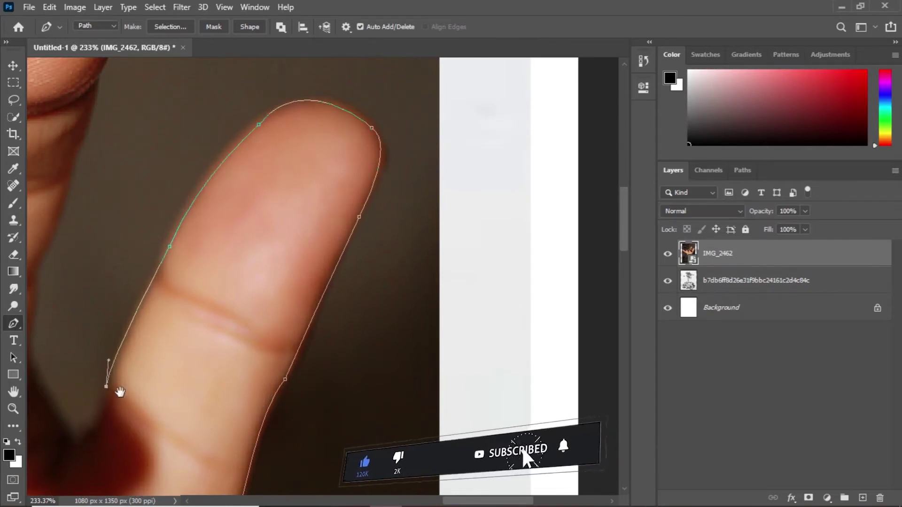
# Continue the pen path through the thumb web and up the index finger's side to its tip.
pyautogui.moveTo(120, 393); pyautogui.dragTo(346, 307)
pyautogui.moveTo(308, 352); pyautogui.dragTo(341, 341)
pyautogui.scroll(4, 308, 145)
pyautogui.hscroll(2, 308, 145)
pyautogui.moveTo(225, 242); pyautogui.dragTo(230, 232)
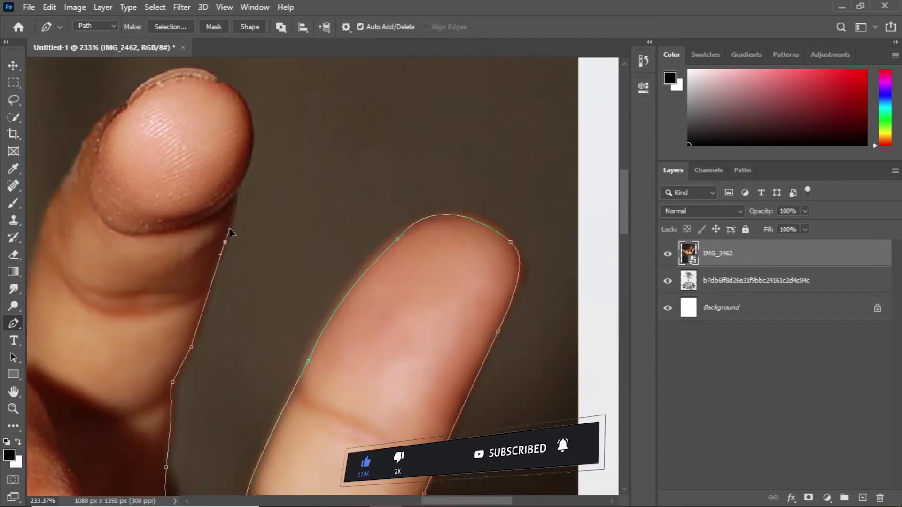
pyautogui.scroll(7, 228, 144)
pyautogui.click(269, 312)
pyautogui.click(316, 207)
pyautogui.scroll(-3, 316, 207)
pyautogui.moveTo(317, 207); pyautogui.dragTo(416, 339)
pyautogui.moveTo(405, 212); pyautogui.dragTo(382, 179)
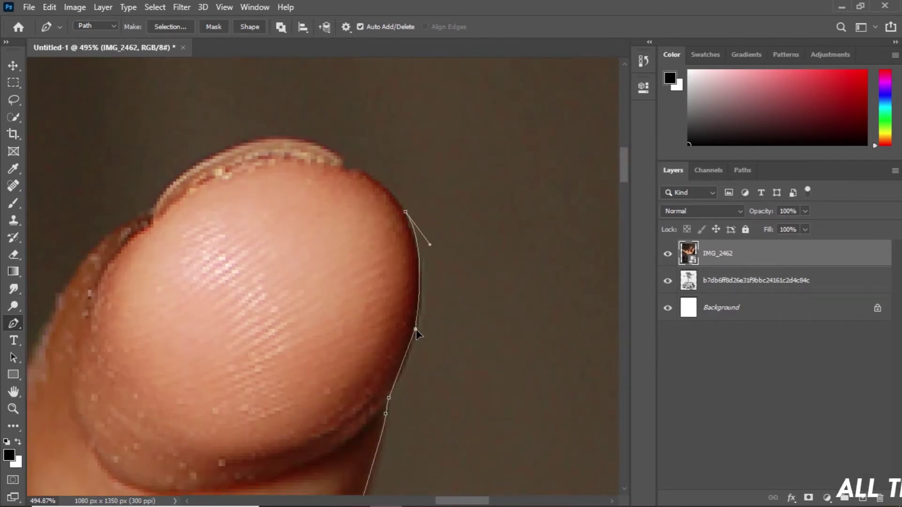
# Trace the path over the index fingertip's nail and down the finger's far side.
pyautogui.keyDown('alt'); pyautogui.click(153, 217); pyautogui.keyUp('alt')
pyautogui.moveTo(154, 204); pyautogui.dragTo(29, 320)
pyautogui.keyDown('alt'); pyautogui.click(155, 205); pyautogui.keyUp('alt')
pyautogui.moveTo(118, 282); pyautogui.dragTo(335, 265)
pyautogui.moveTo(260, 312); pyautogui.dragTo(300, 197)
pyautogui.keyDown('alt'); pyautogui.click(260, 312); pyautogui.keyUp('alt')
pyautogui.moveTo(249, 342); pyautogui.dragTo(383, 155)
pyautogui.keyDown('alt'); pyautogui.click(250, 342); pyautogui.keyUp('alt')
# Extend the path from the index finger's base over the knuckle of the curled middle finger.
pyautogui.moveTo(296, 340); pyautogui.dragTo(284, 342)
pyautogui.moveTo(339, 249); pyautogui.dragTo(351, 290)
pyautogui.keyDown('alt'); pyautogui.click(296, 341); pyautogui.keyUp('alt')
pyautogui.moveTo(296, 340); pyautogui.dragTo(532, 202)
pyautogui.moveTo(349, 263); pyautogui.dragTo(277, 275)
pyautogui.moveTo(532, 201); pyautogui.dragTo(548, 190)
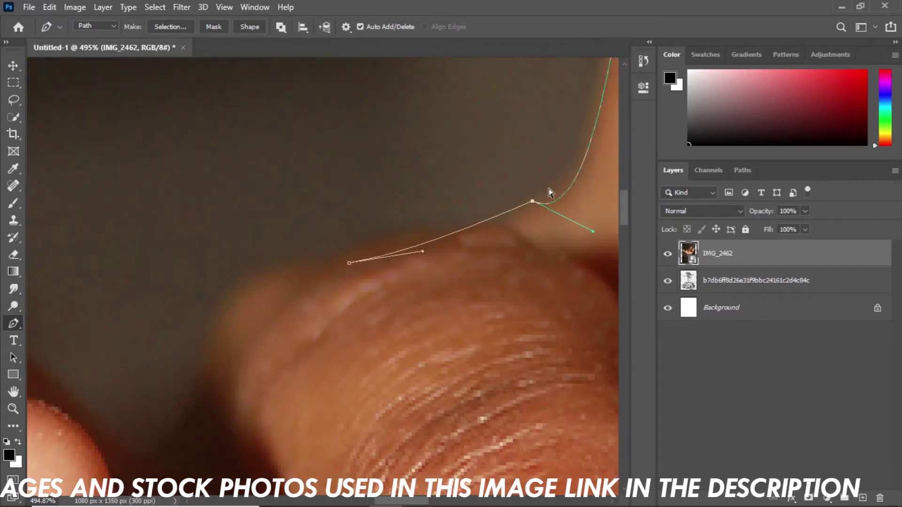
# Undo the last anchor points and retrace the path around the curled fingers to the little finger's upper edge.
pyautogui.hotkey('ctrl', 'z')
pyautogui.hotkey('ctrl', 'z')
pyautogui.hotkey('ctrl', 'z')
pyautogui.hotkey('ctrl', 'z')
pyautogui.scroll(-3, 428, 223)
pyautogui.moveTo(490, 240); pyautogui.dragTo(482, 255)
pyautogui.moveTo(465, 268); pyautogui.dragTo(456, 275)
pyautogui.click(438, 283)
pyautogui.moveTo(330, 307); pyautogui.dragTo(308, 308)
pyautogui.moveTo(280, 349); pyautogui.dragTo(241, 403)
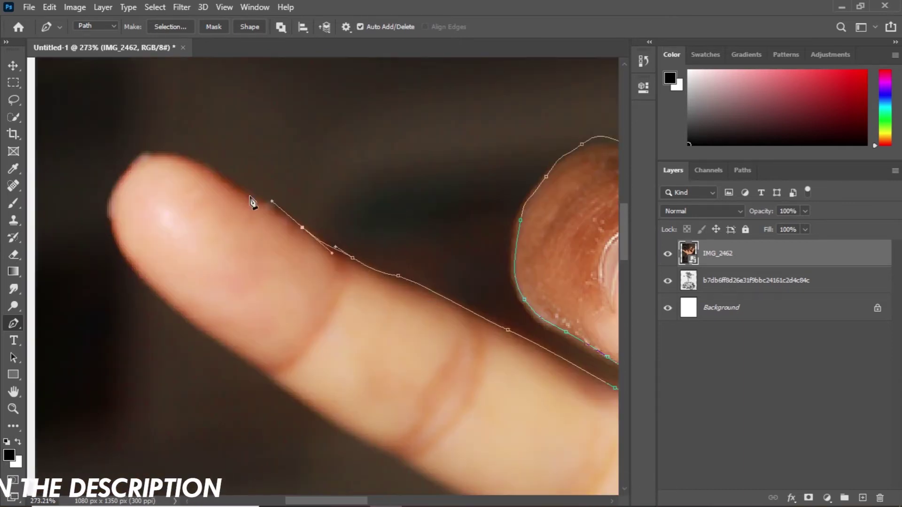
# Close the path around the little finger and down the forearm, and convert it to a selection.
pyautogui.moveTo(237, 258); pyautogui.dragTo(297, 291)
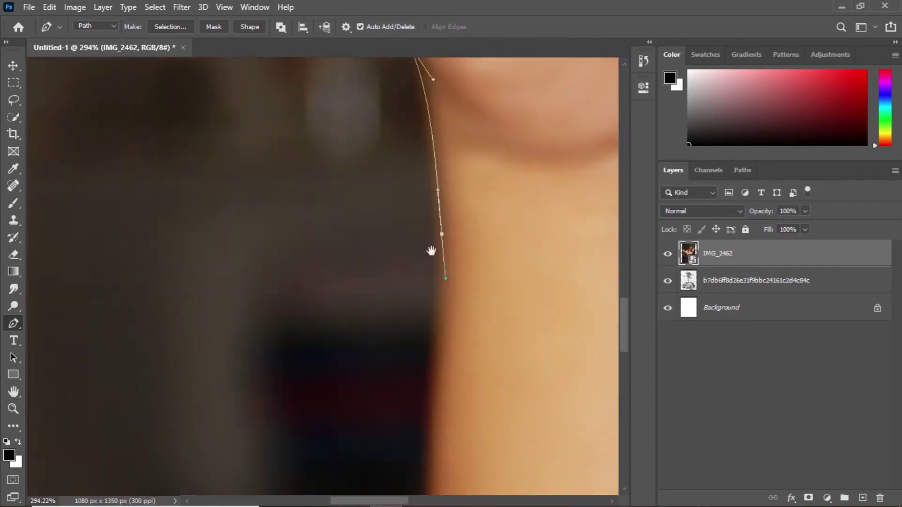
pyautogui.moveTo(374, 397); pyautogui.dragTo(383, 429)
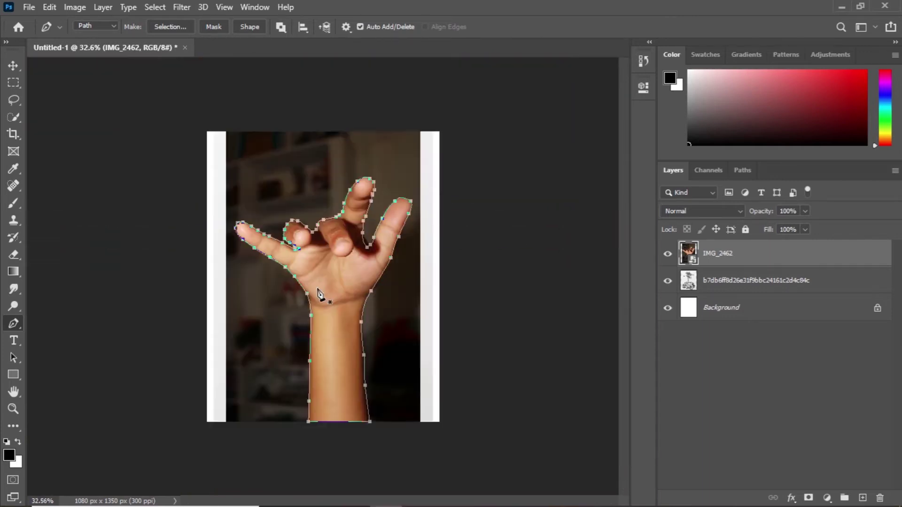
pyautogui.rightClick(318, 291)
pyautogui.click(357, 265)
pyautogui.click(517, 117)
# Save the hand selection as a new channel named hand.
pyautogui.click(154, 7)
pyautogui.click(182, 298)
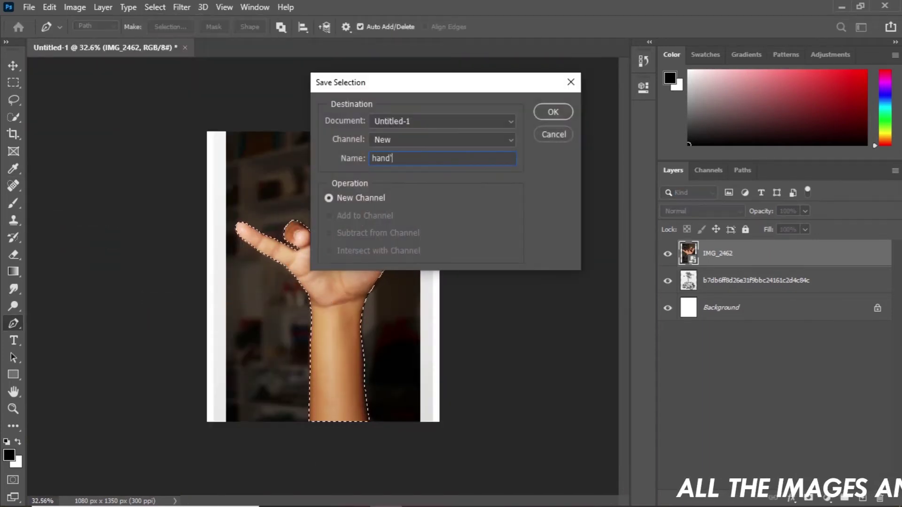
pyautogui.press('Return')
# Mask the IMG_2462 layer with the hand selection to cut the hand out of its background.
pyautogui.click(156, 6)
pyautogui.click(745, 320)
pyautogui.click(771, 365)
pyautogui.click(771, 254)
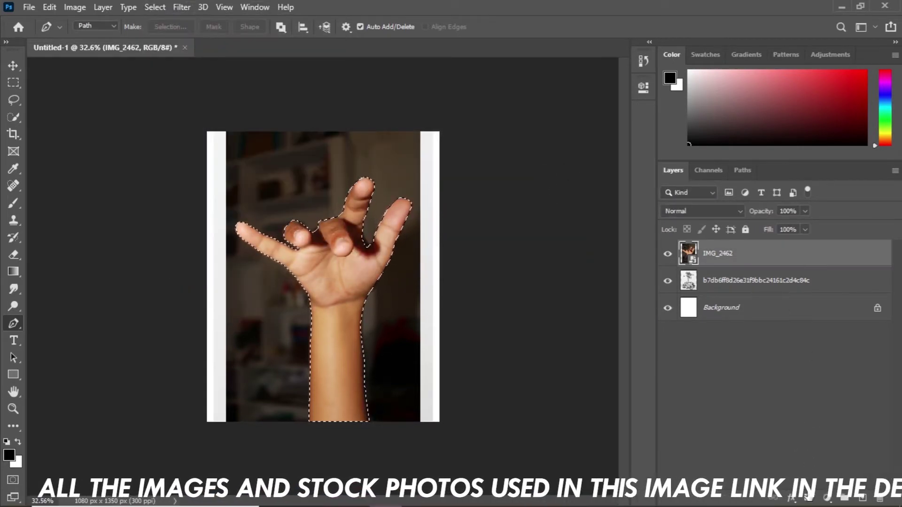
pyautogui.click(808, 498)
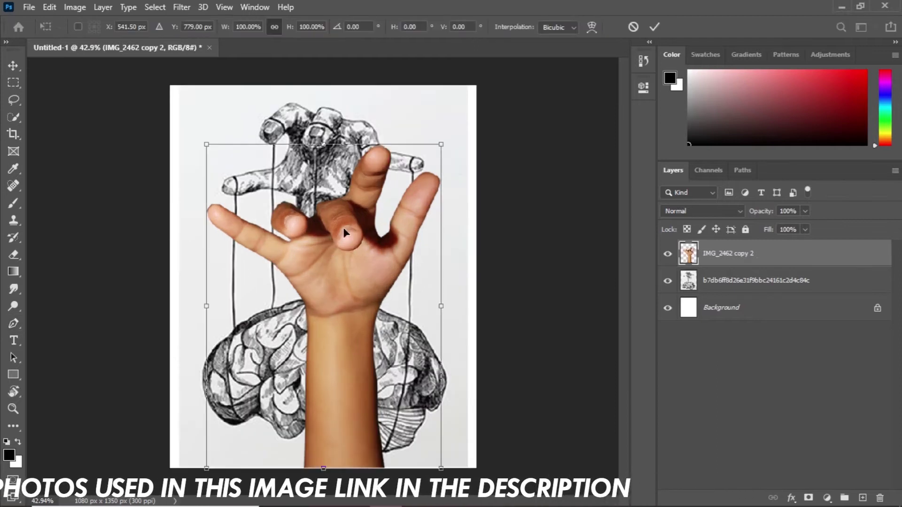
# Flip the cut-out hand horizontally.
pyautogui.rightClick(344, 229)
pyautogui.click(373, 453)
pyautogui.press('Return')
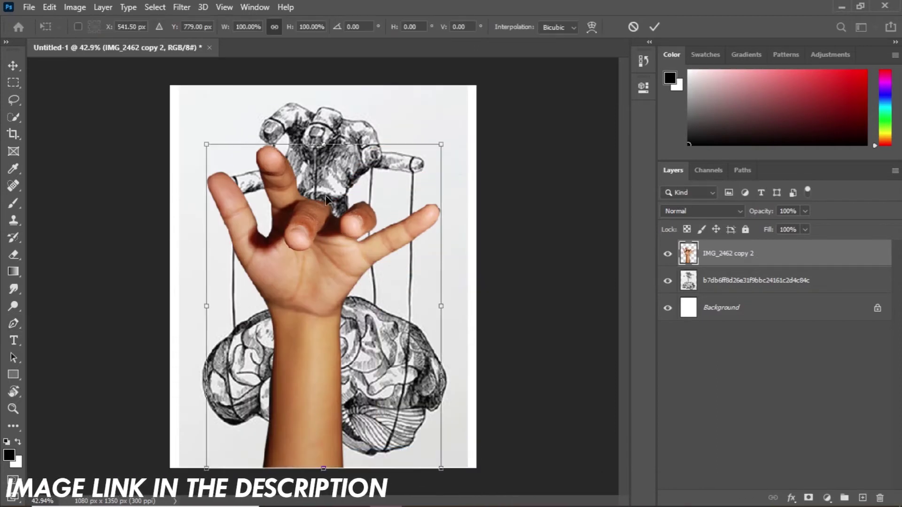
# Scale down the cut-out hand and position it over the sketched hand above the brain.
pyautogui.hotkey('ctrl', 't')
pyautogui.moveTo(348, 343); pyautogui.dragTo(364, 277)
pyautogui.moveTo(460, 404); pyautogui.dragTo(388, 306)
pyautogui.moveTo(269, 247); pyautogui.dragTo(303, 254)
pyautogui.moveTo(355, 262); pyautogui.dragTo(352, 267)
pyautogui.moveTo(425, 320); pyautogui.dragTo(428, 317)
pyautogui.moveTo(337, 272); pyautogui.dragTo(335, 258)
pyautogui.press('Return')
# Start Puppet Warp on the hand and add pins on the fingertips, palm and wrist.
pyautogui.click(56, 7)
pyautogui.click(137, 269)
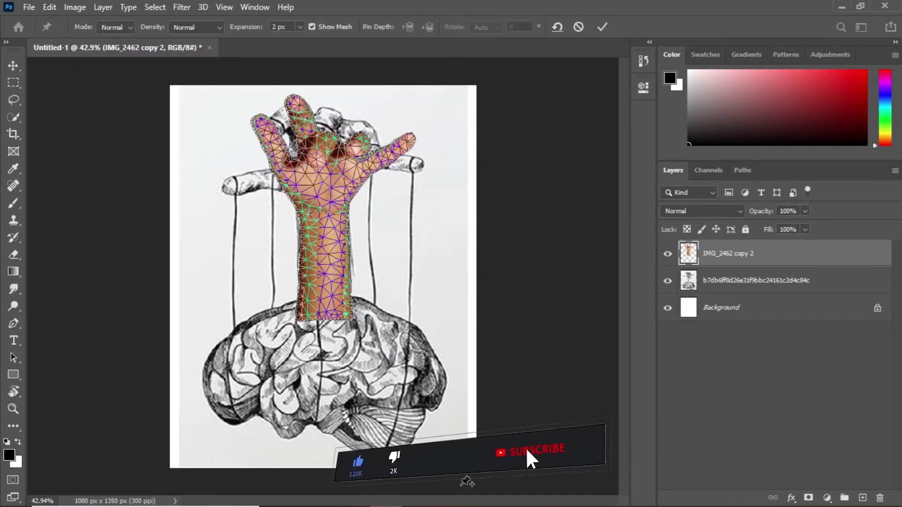
pyautogui.scroll(5, 239, 115)
pyautogui.click(460, 415)
pyautogui.scroll(-5, 459, 401)
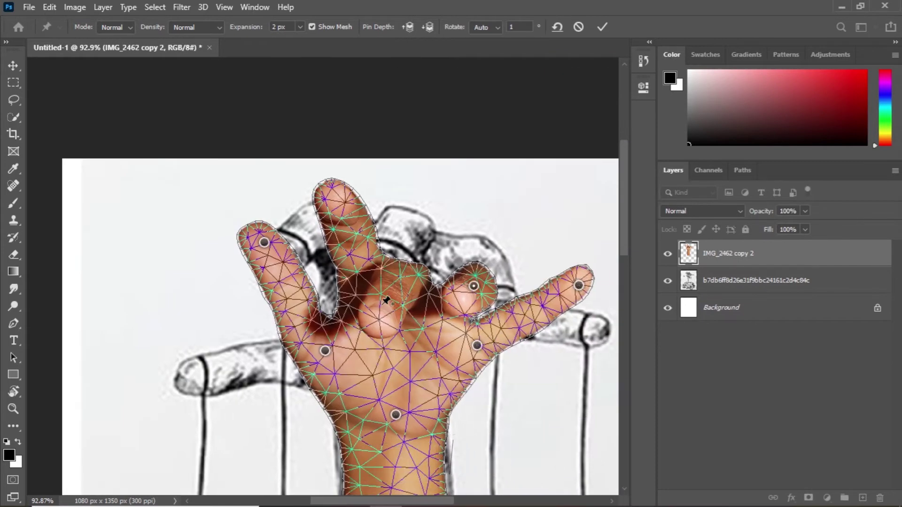
pyautogui.click(339, 207)
pyautogui.moveTo(397, 419); pyautogui.dragTo(392, 219)
pyautogui.click(394, 435)
pyautogui.moveTo(384, 345); pyautogui.dragTo(459, 475)
# Bend the thumb and index finger outward with the warp pins, undo the unwanted middle-finger move and apply the warp.
pyautogui.moveTo(332, 173); pyautogui.dragTo(307, 194)
pyautogui.moveTo(394, 281); pyautogui.dragTo(385, 303)
pyautogui.moveTo(307, 195); pyautogui.dragTo(291, 217)
pyautogui.moveTo(407, 139); pyautogui.dragTo(376, 160)
pyautogui.moveTo(455, 229); pyautogui.dragTo(444, 238)
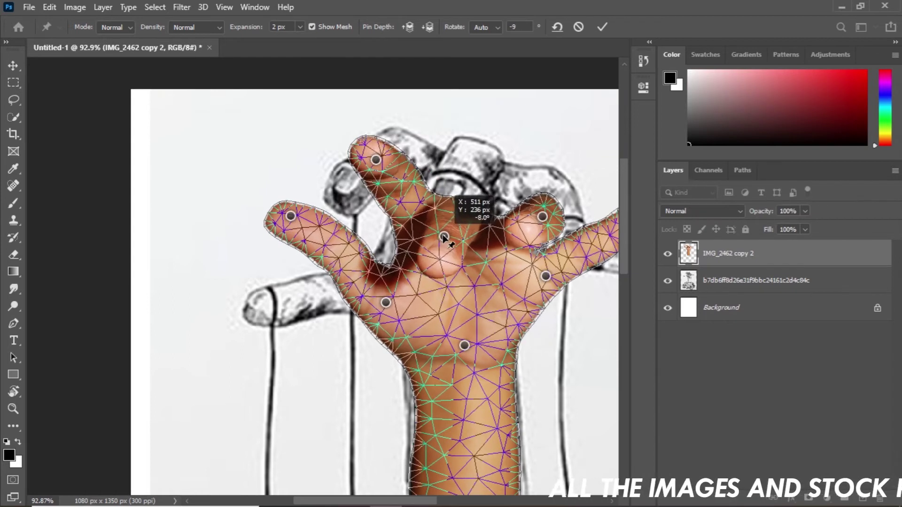
pyautogui.hotkey('ctrl', 'z')
pyautogui.moveTo(530, 245); pyautogui.dragTo(426, 231)
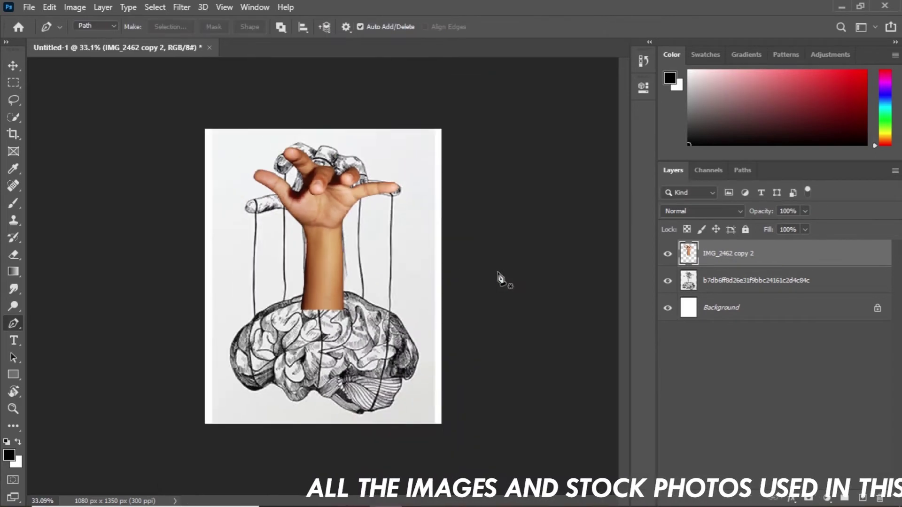
# Rename the IMG_2462 copy 2 layer as hand and compare the image with the layer hidden and shown.
pyautogui.scroll(2, 497, 278)
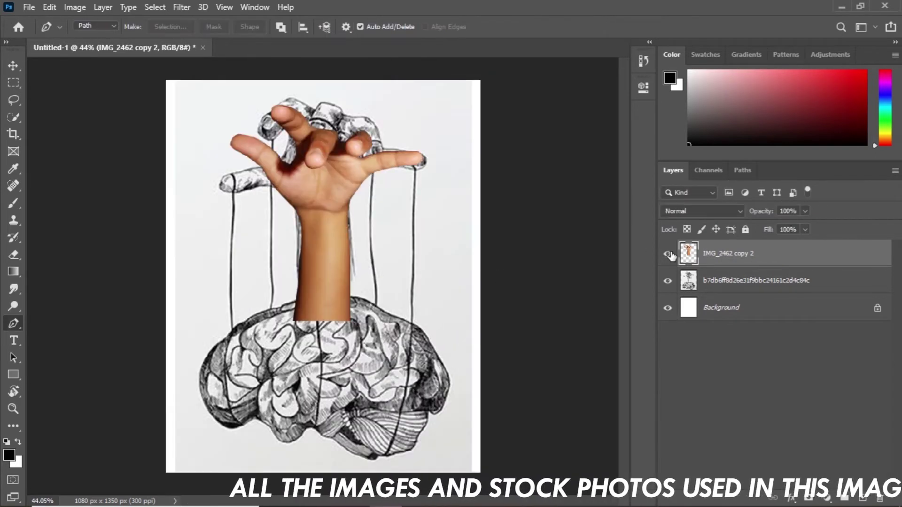
pyautogui.doubleClick(728, 254)
pyautogui.write('hand')
pyautogui.press('Return')
pyautogui.click(668, 255)
pyautogui.click(668, 254)
# Place the brain-lateral image from the project folder into the document.
pyautogui.click(393, 499)
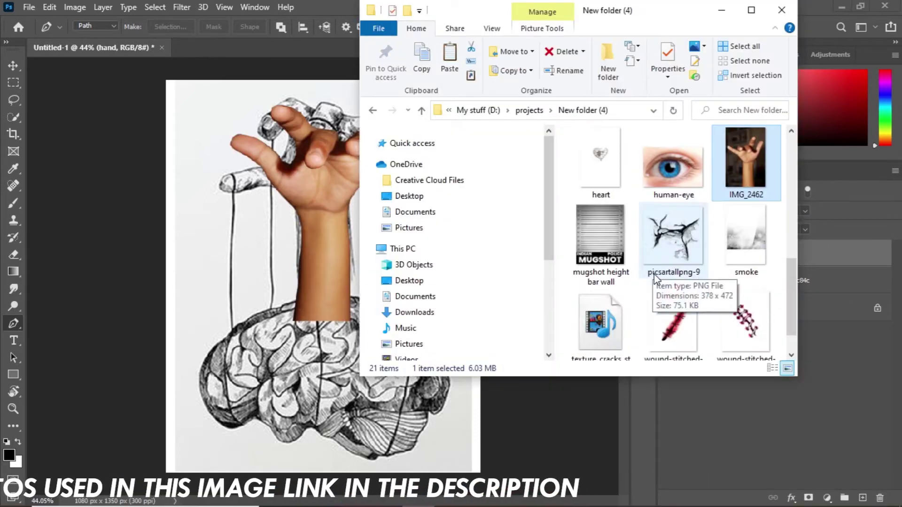
pyautogui.scroll(3, 656, 281)
pyautogui.moveTo(658, 244); pyautogui.dragTo(348, 225)
# Resize and position the brain image to cover the sketched brain, and check the fit by toggling its visibility.
pyautogui.moveTo(375, 263); pyautogui.dragTo(379, 348)
pyautogui.moveTo(484, 485); pyautogui.dragTo(325, 362)
pyautogui.moveTo(246, 290); pyautogui.dragTo(324, 360)
pyautogui.moveTo(401, 432); pyautogui.dragTo(441, 461)
pyautogui.moveTo(350, 387); pyautogui.dragTo(323, 377)
pyautogui.hotkey('ctrl', 'z')
pyautogui.moveTo(410, 449); pyautogui.dragTo(440, 471)
pyautogui.moveTo(317, 381); pyautogui.dragTo(325, 382)
pyautogui.scroll(-3, 329, 383)
pyautogui.moveTo(415, 425); pyautogui.dragTo(413, 423)
pyautogui.moveTo(328, 359); pyautogui.dragTo(328, 359)
pyautogui.press('Return')
pyautogui.scroll(2, 423, 287)
pyautogui.click(668, 254)
pyautogui.click(668, 254)
# Add one new layer clipped to brain-lateral and another clipped to the hand layer.
pyautogui.rightClick(750, 255)
pyautogui.click(717, 259)
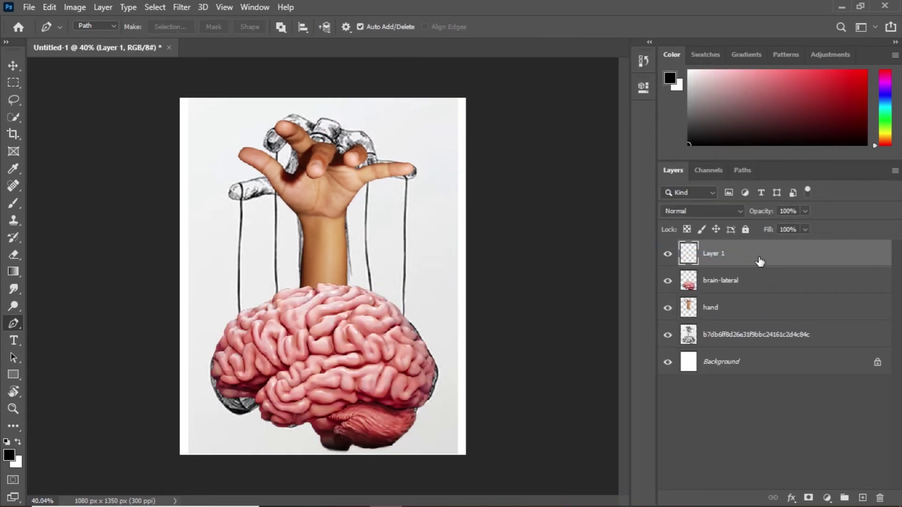
pyautogui.moveTo(765, 280); pyautogui.dragTo(784, 264)
pyautogui.click(743, 308)
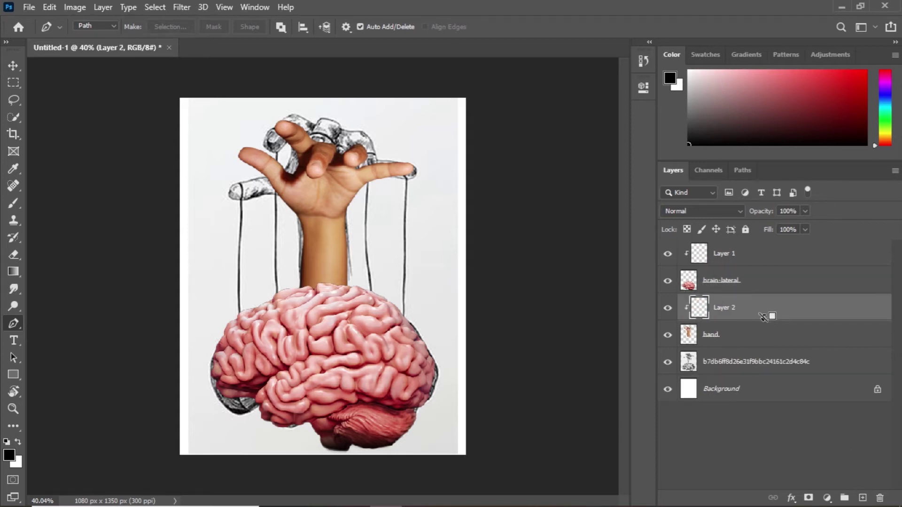
# Name the layer clipped to the hand shadow on hand and brush a soft black shadow over the forearm's base.
pyautogui.click(12, 204)
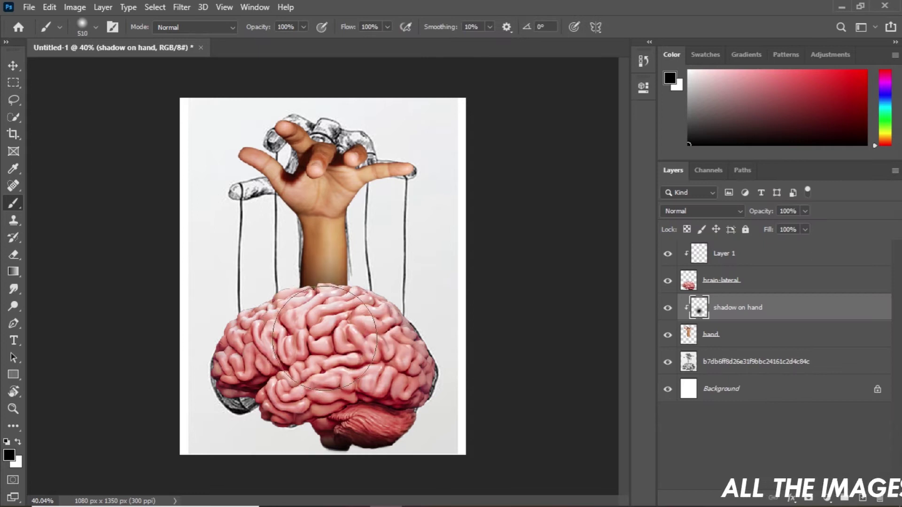
# Rename the layer clipped to the brain as shadow on brain and brush soft black shadows along the brain's edges.
pyautogui.doubleClick(724, 253)
pyautogui.write('shadow on brain')
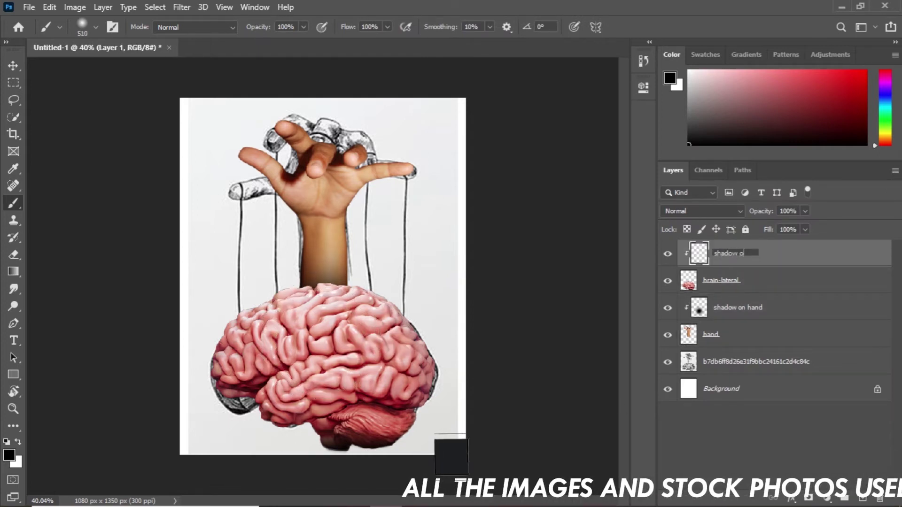
pyautogui.press('Return')
pyautogui.moveTo(310, 266); pyautogui.dragTo(324, 267)
pyautogui.click(334, 210)
pyautogui.moveTo(334, 210)
pyautogui.mouseDown()
pyautogui.moveTo(426, 311)
pyautogui.moveTo(367, 443)
pyautogui.mouseUp()
pyautogui.scroll(-3, 367, 443)
pyautogui.moveTo(354, 383); pyautogui.dragTo(320, 418)
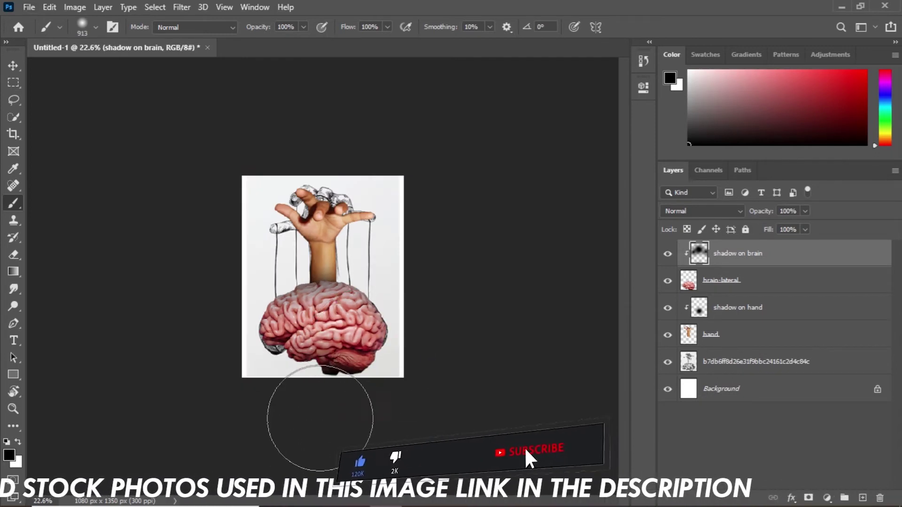
# Set the brush flow to 42% and darken the brain's lower and side edges.
pyautogui.moveTo(349, 27); pyautogui.dragTo(315, 31)
pyautogui.moveTo(273, 371); pyautogui.dragTo(283, 371)
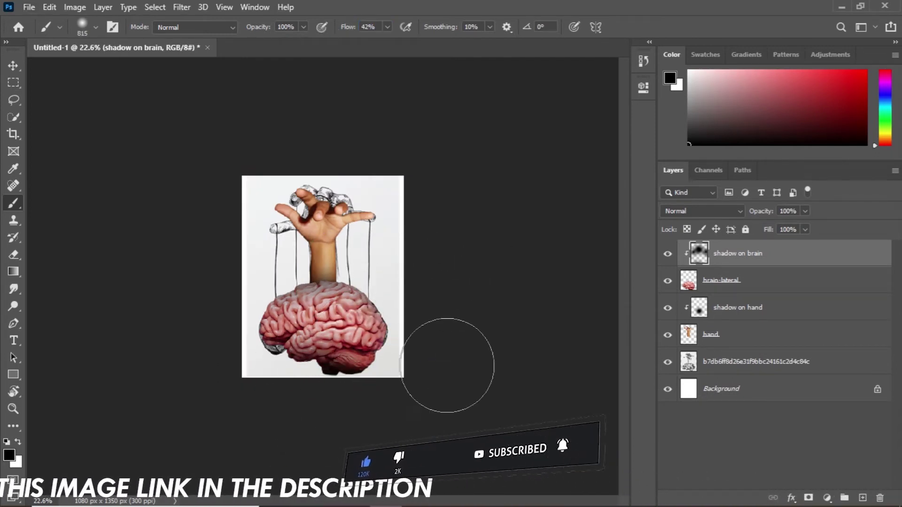
pyautogui.moveTo(240, 284); pyautogui.dragTo(233, 271)
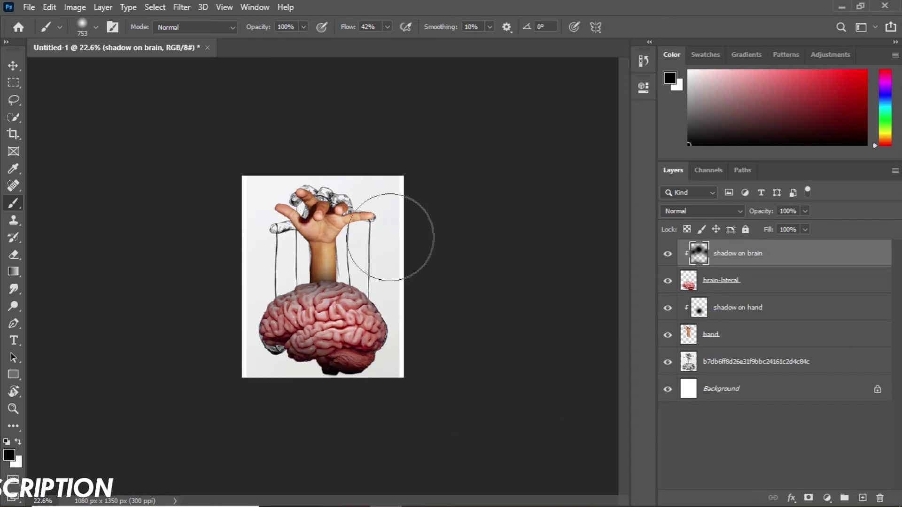
# With a 5 px black Pencil at 85% opacity, draw knotted strings on a new layer from thumb and index finger over the brain.
pyautogui.scroll(2, 390, 237)
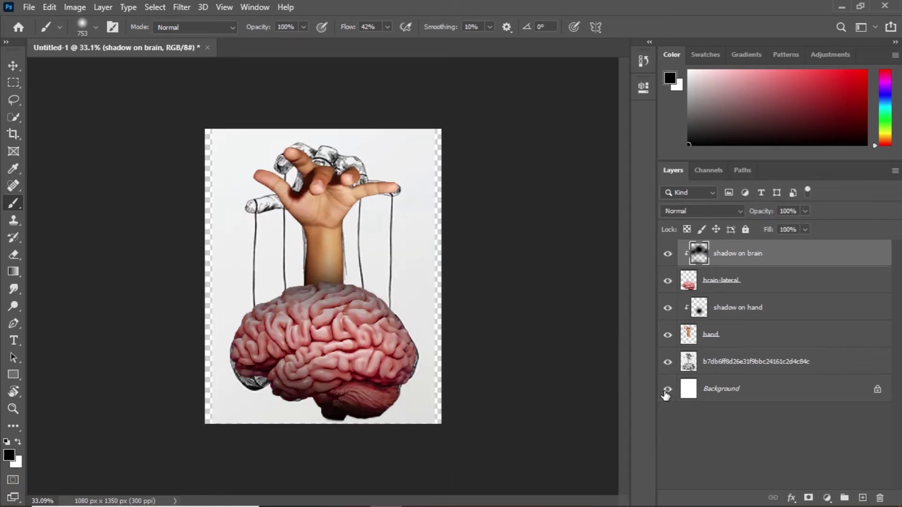
pyautogui.click(42, 216)
pyautogui.scroll(4, 263, 167)
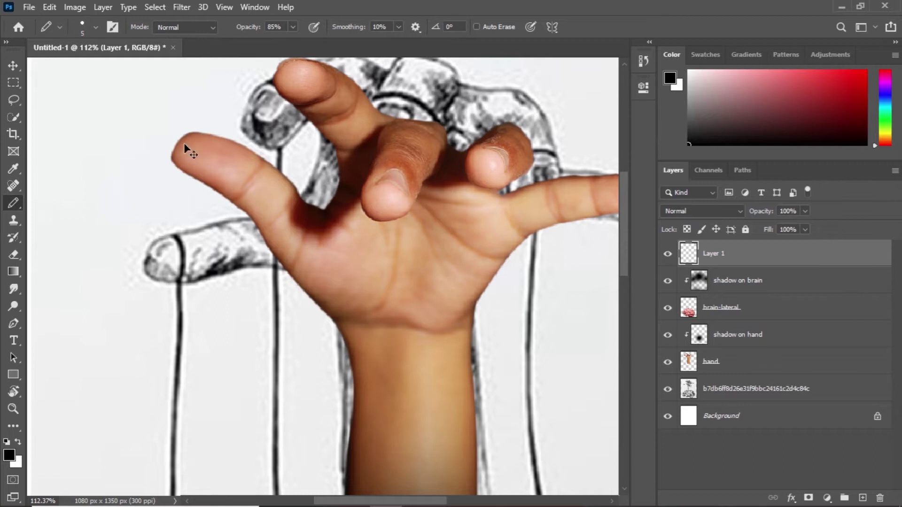
pyautogui.moveTo(214, 131); pyautogui.dragTo(232, 128)
pyautogui.scroll(-3, 196, 184)
pyautogui.moveTo(195, 182); pyautogui.dragTo(201, 417)
pyautogui.moveTo(201, 417); pyautogui.dragTo(234, 261)
pyautogui.moveTo(242, 253); pyautogui.dragTo(219, 413)
pyautogui.moveTo(258, 139); pyautogui.dragTo(277, 134)
pyautogui.scroll(-2, 280, 287)
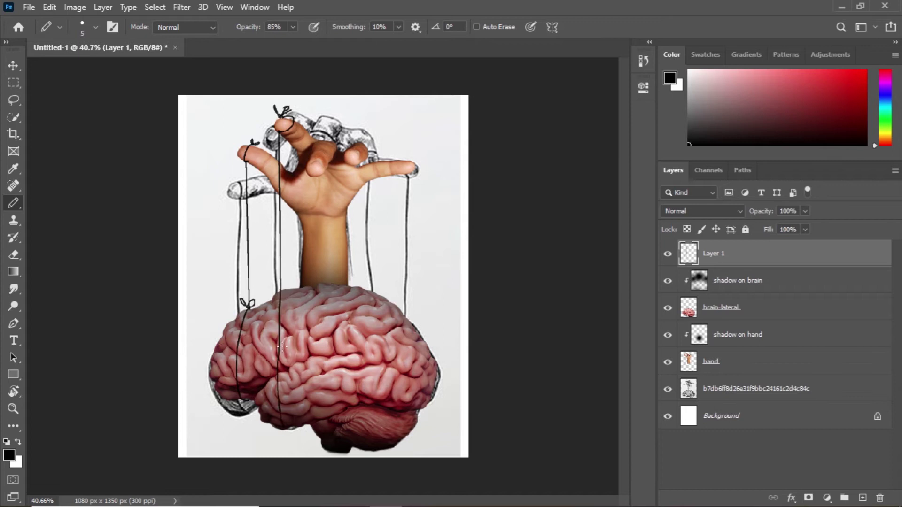
# Draw matching knotted strings from the curled ring finger and little finger over the brain, and hide the sketch layer.
pyautogui.scroll(5, 444, 239)
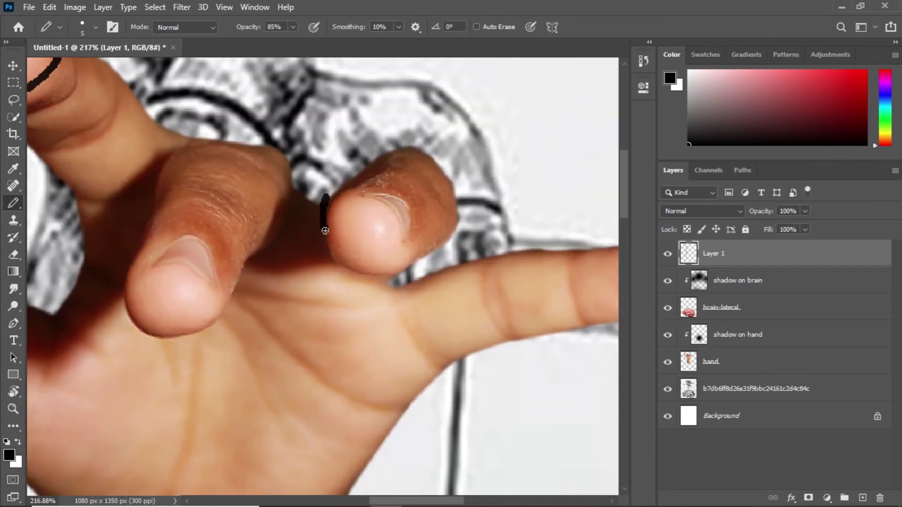
pyautogui.scroll(-3, 314, 144)
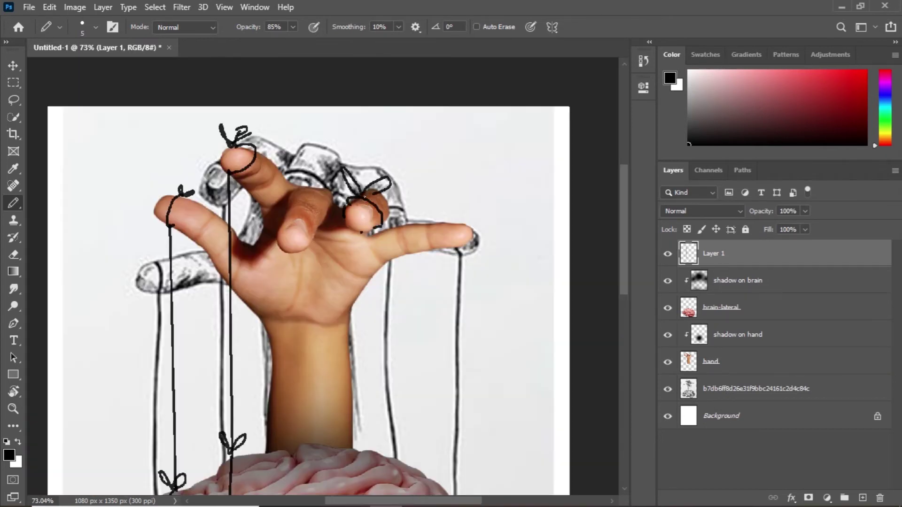
pyautogui.scroll(-3, 360, 232)
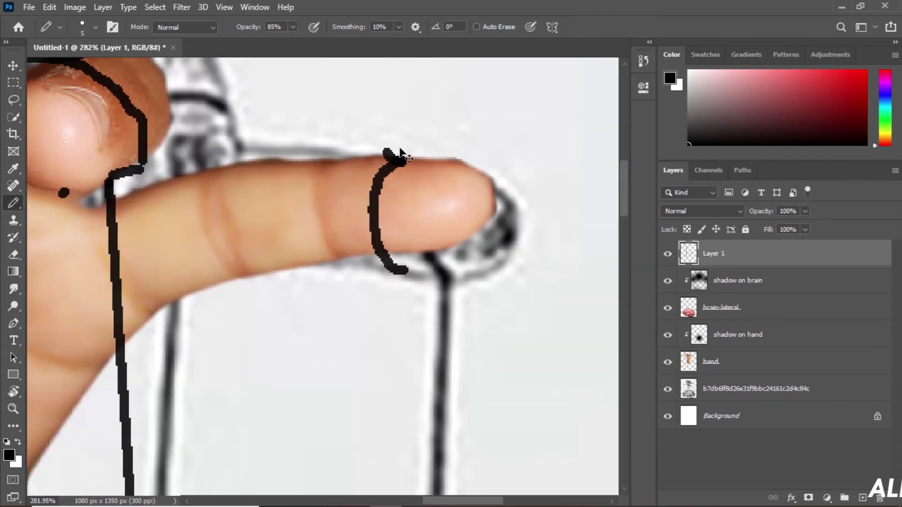
pyautogui.scroll(-3, 324, 235)
pyautogui.scroll(-5, 324, 235)
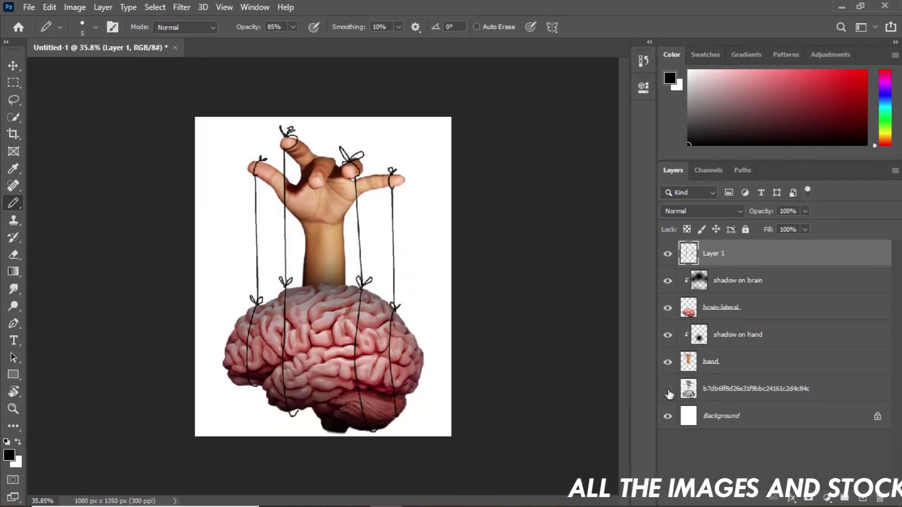
# Delete the white Background layer and add a solid black colour fill layer behind the hand and brain.
pyautogui.click(815, 422)
pyautogui.press('Delete')
pyautogui.click(827, 499)
pyautogui.click(837, 264)
pyautogui.click(853, 205)
# Add a radial gradient fill layer above the black fill, fading from black to transparent at a 90° angle.
pyautogui.click(827, 499)
pyautogui.click(822, 276)
pyautogui.click(671, 226)
pyautogui.click(658, 246)
pyautogui.click(636, 275)
pyautogui.click(780, 205)
# Recolour the opaque end of the gradient fill to a mid grey with 50% brightness.
pyautogui.doubleClick(691, 390)
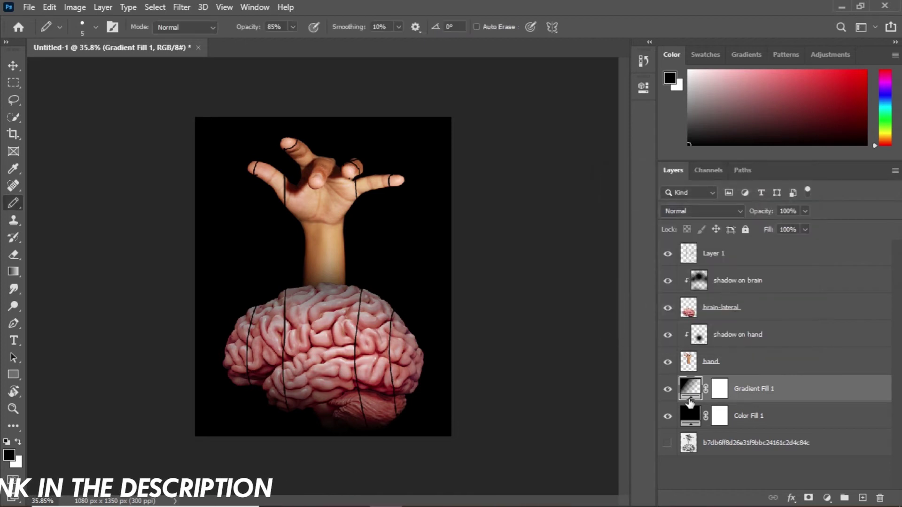
pyautogui.click(682, 205)
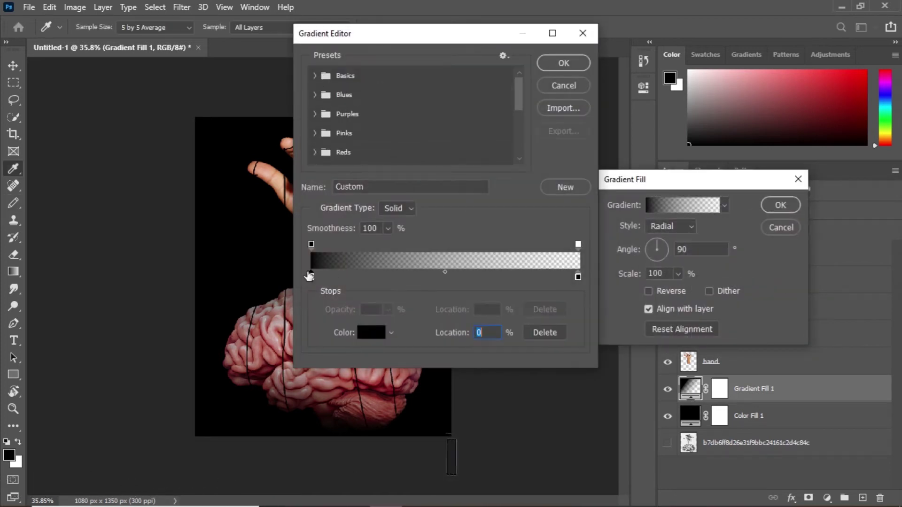
pyautogui.doubleClick(313, 275)
pyautogui.click(555, 282)
pyautogui.moveTo(791, 344); pyautogui.dragTo(757, 342)
pyautogui.write('50')
pyautogui.press('Return')
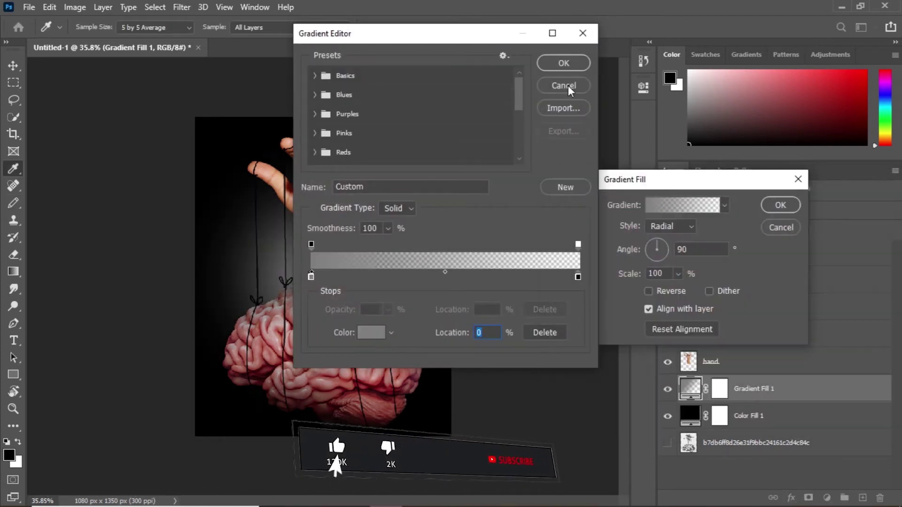
pyautogui.press('Return')
pyautogui.click(781, 205)
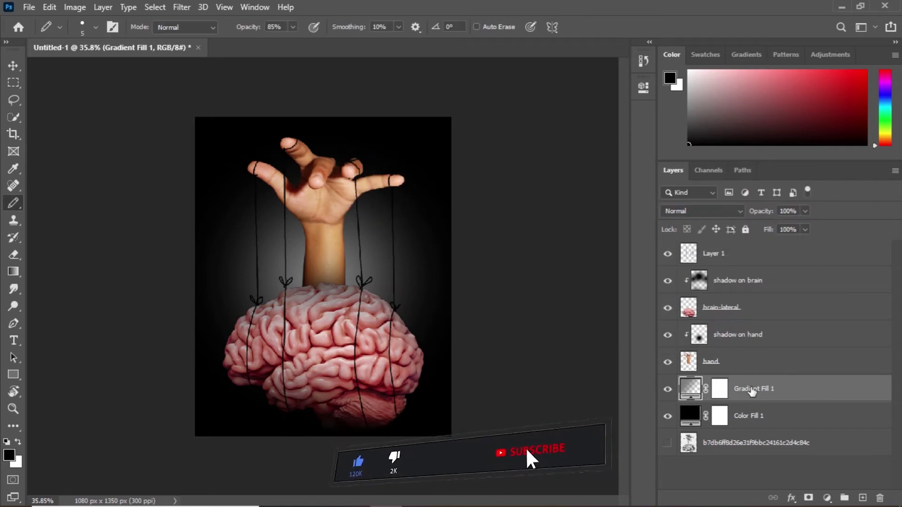
# Increase the scale of the gradient fill so the grey glow spreads wider behind the hand and brain.
pyautogui.doubleClick(691, 388)
pyautogui.moveTo(641, 276); pyautogui.dragTo(649, 276)
pyautogui.click(780, 205)
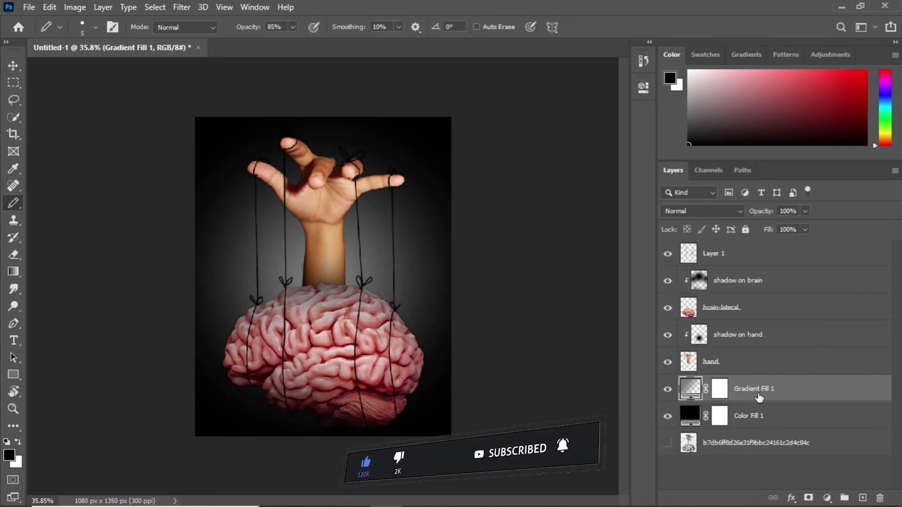
# Give the strings layer a tight black drop shadow with 64% opacity, a 64° angle and 4 px distance.
pyautogui.click(688, 254)
pyautogui.doubleClick(868, 260)
pyautogui.click(401, 412)
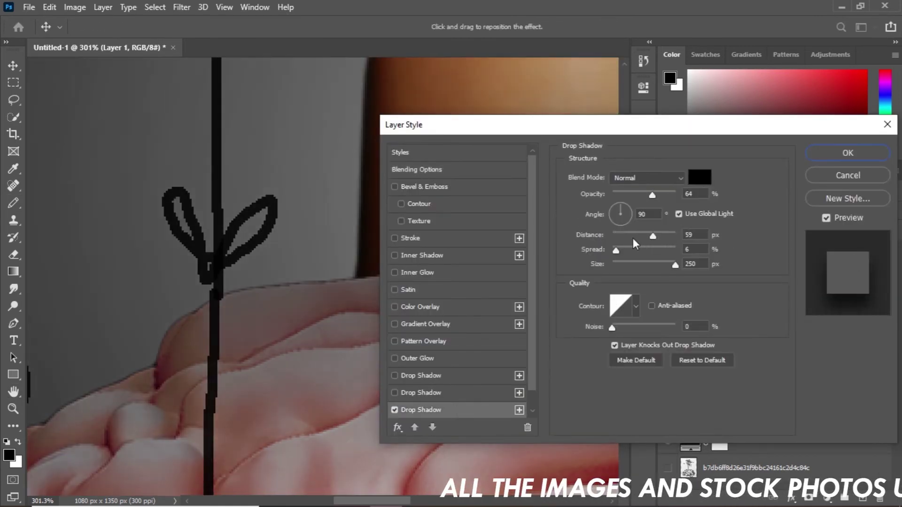
pyautogui.moveTo(633, 238)
pyautogui.mouseDown()
pyautogui.moveTo(619, 238)
pyautogui.moveTo(647, 246)
pyautogui.moveTo(629, 251)
pyautogui.mouseUp()
pyautogui.moveTo(675, 265); pyautogui.dragTo(643, 260)
pyautogui.moveTo(618, 236); pyautogui.dragTo(638, 247)
pyautogui.click(627, 204)
pyautogui.moveTo(640, 237); pyautogui.dragTo(674, 241)
pyautogui.moveTo(642, 265); pyautogui.dragTo(610, 264)
pyautogui.moveTo(629, 236)
pyautogui.mouseDown()
pyautogui.moveTo(642, 226)
pyautogui.moveTo(615, 228)
pyautogui.mouseUp()
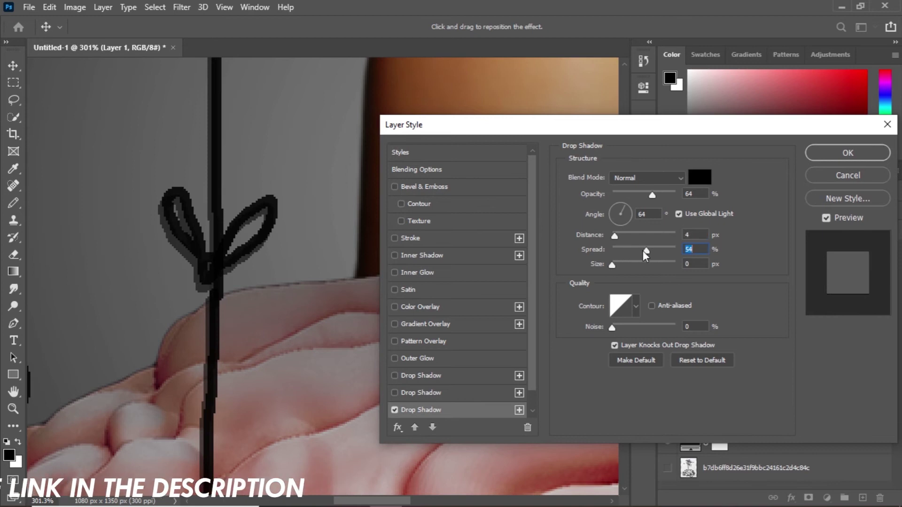
pyautogui.moveTo(613, 266); pyautogui.dragTo(616, 254)
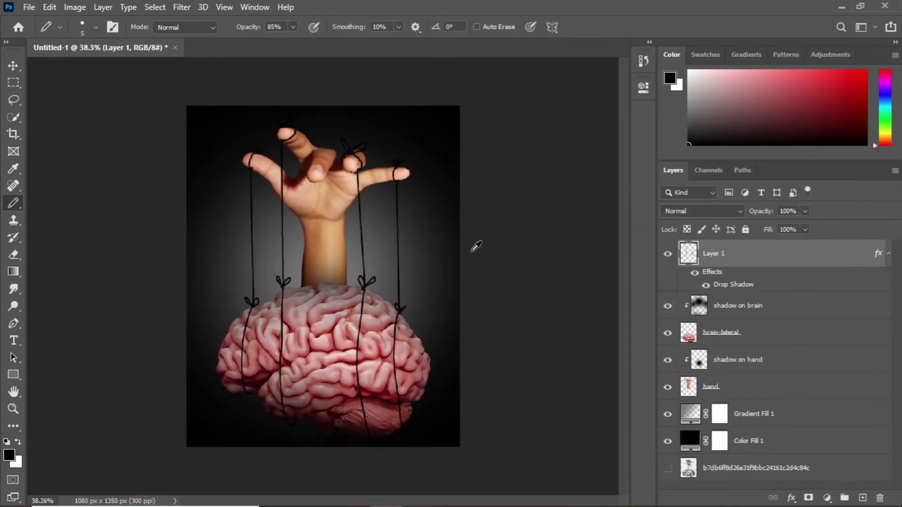
# Add an empty layer above the strings and open the hand layer in the Camera Raw Filter.
pyautogui.hotkey('ctrl', 'shift', 'alt', 'n')
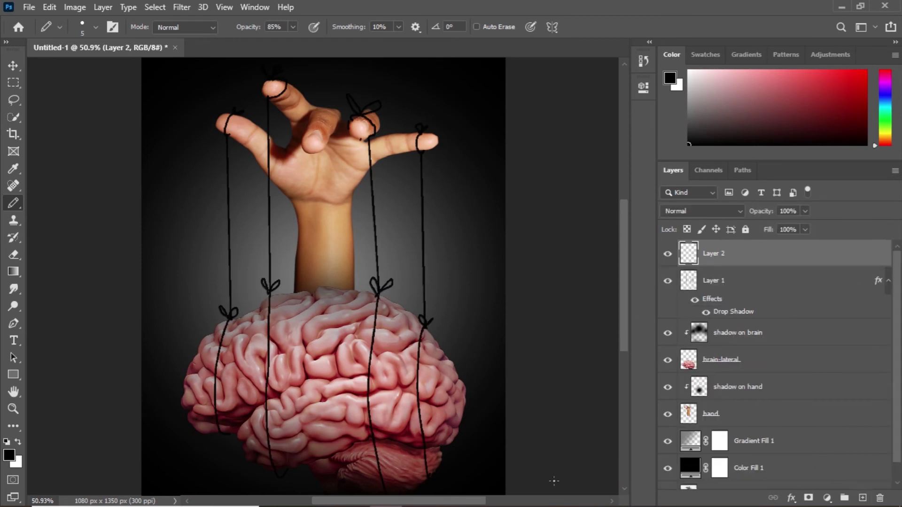
pyautogui.scroll(-2, 709, 390)
pyautogui.click(709, 389)
pyautogui.click(188, 7)
pyautogui.click(214, 85)
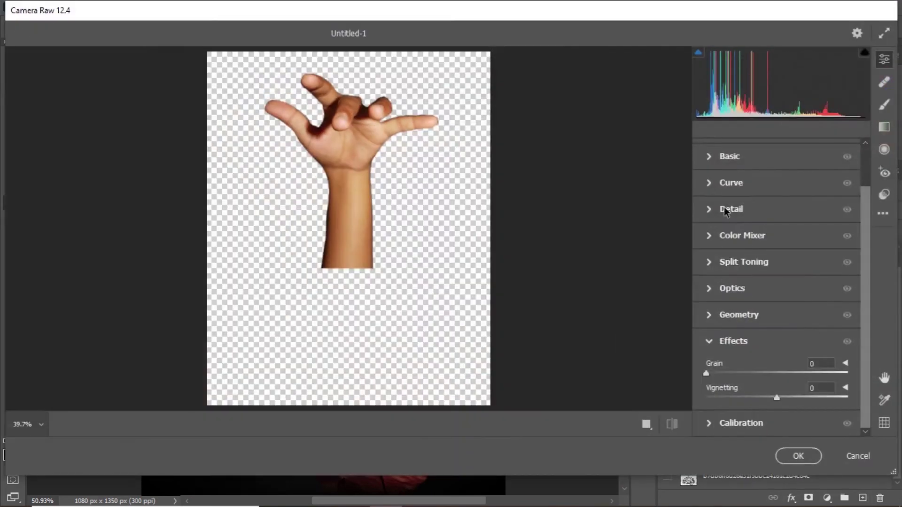
# Apply exposure +0.10, contrast +9, highlights -10, shadows +50, whites -7, blacks -29, texture +32, clarity +64 and a warmer temperature to the hand.
pyautogui.click(729, 156)
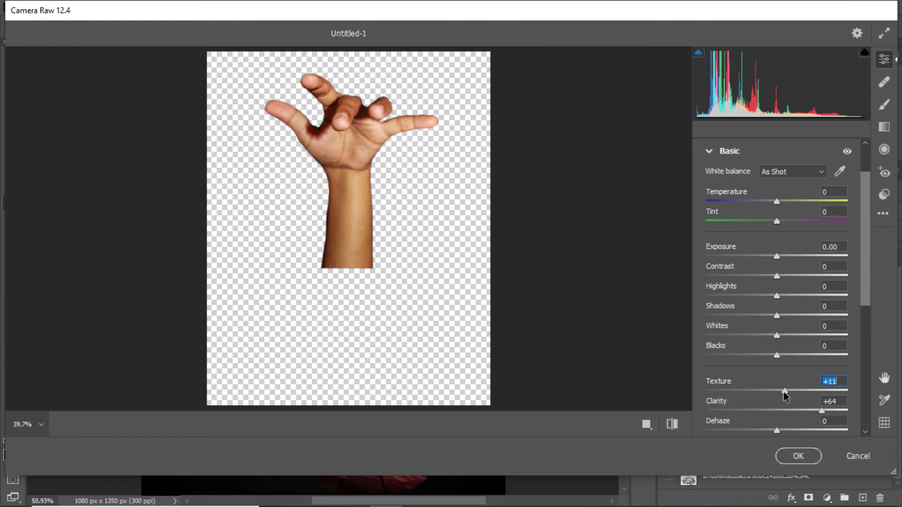
pyautogui.moveTo(775, 359); pyautogui.dragTo(754, 369)
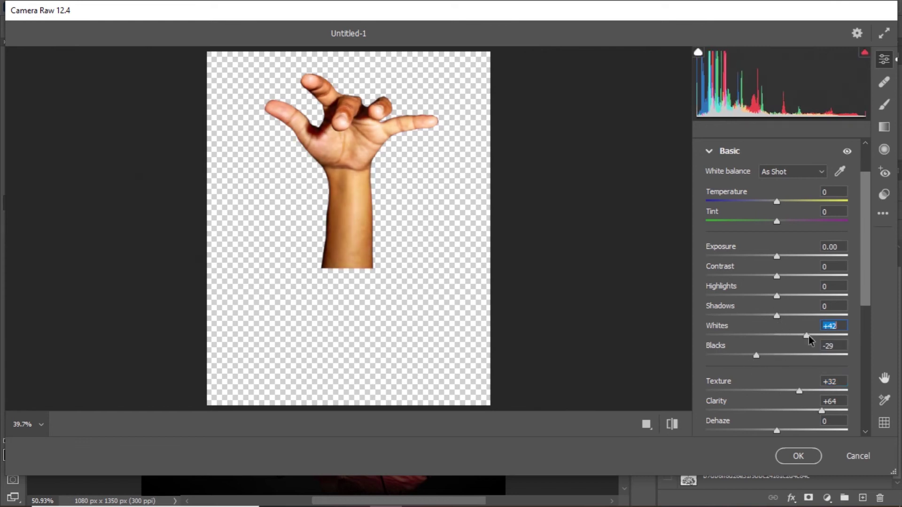
pyautogui.moveTo(777, 296)
pyautogui.mouseDown()
pyautogui.moveTo(805, 298)
pyautogui.moveTo(770, 297)
pyautogui.mouseUp()
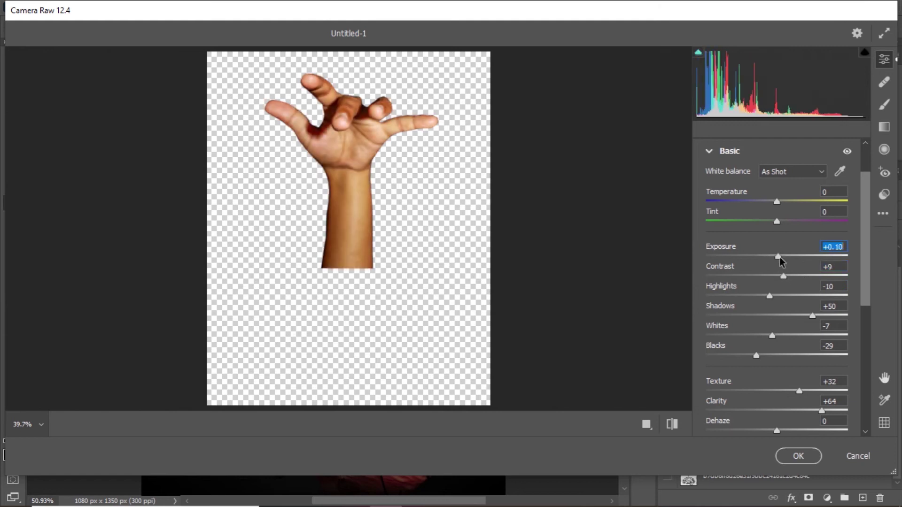
pyautogui.moveTo(776, 201); pyautogui.dragTo(788, 203)
pyautogui.click(799, 456)
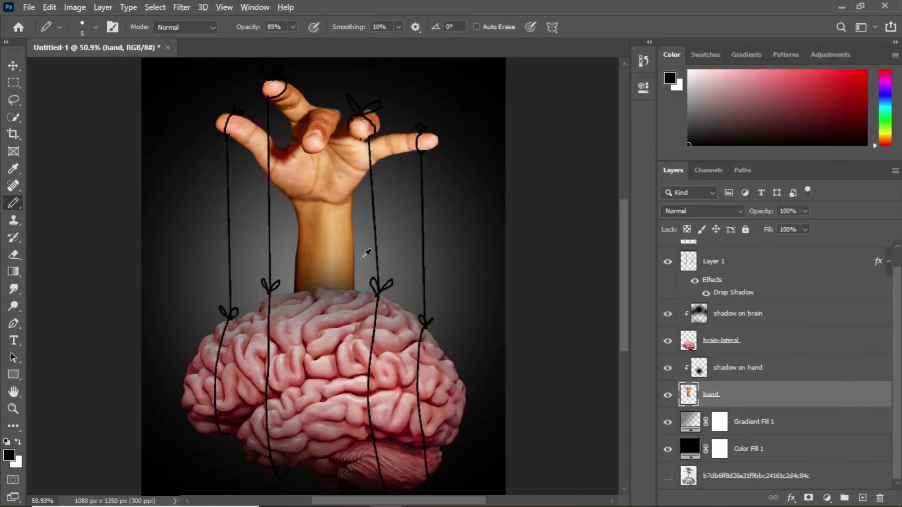
# Select the shadow on hand layer for soft black brushing at 42% flow, and then the brain-lateral layer.
pyautogui.click(751, 376)
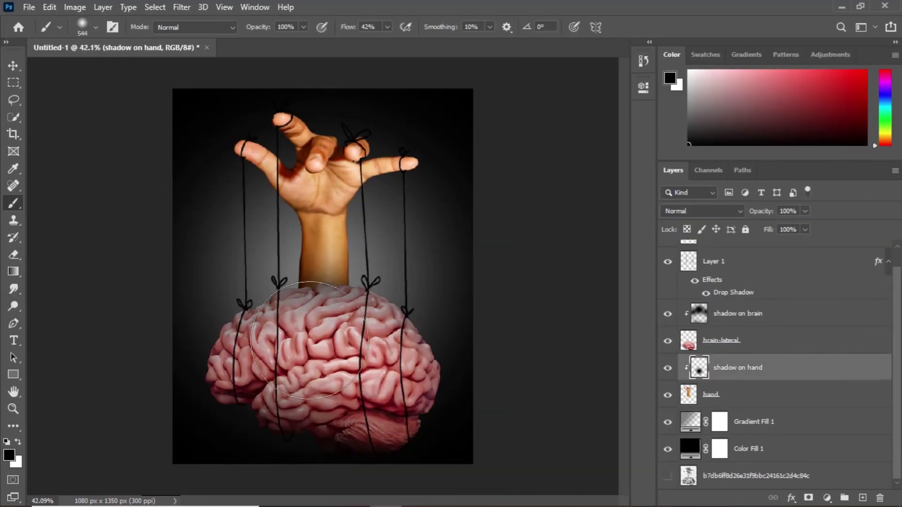
pyautogui.click(833, 346)
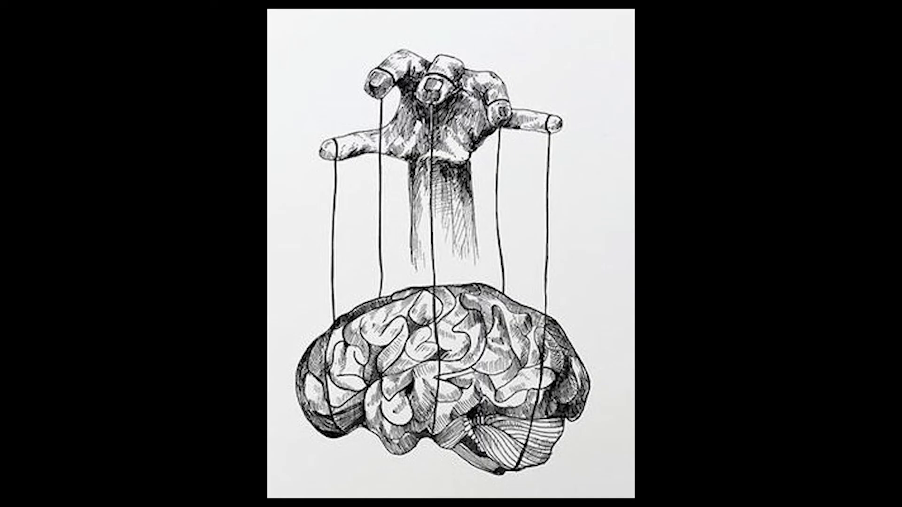